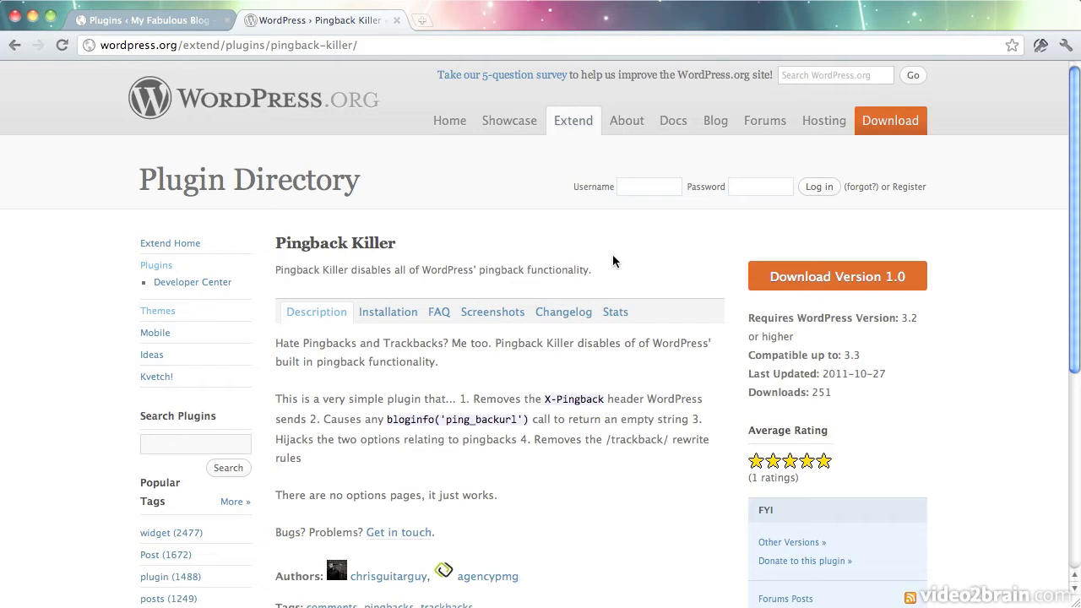
- Download version 1.0 of the Pingback Killer plugin and extract pingback-killer.1.0.zip in the Assets folder
click(804, 273)
click(672, 86)
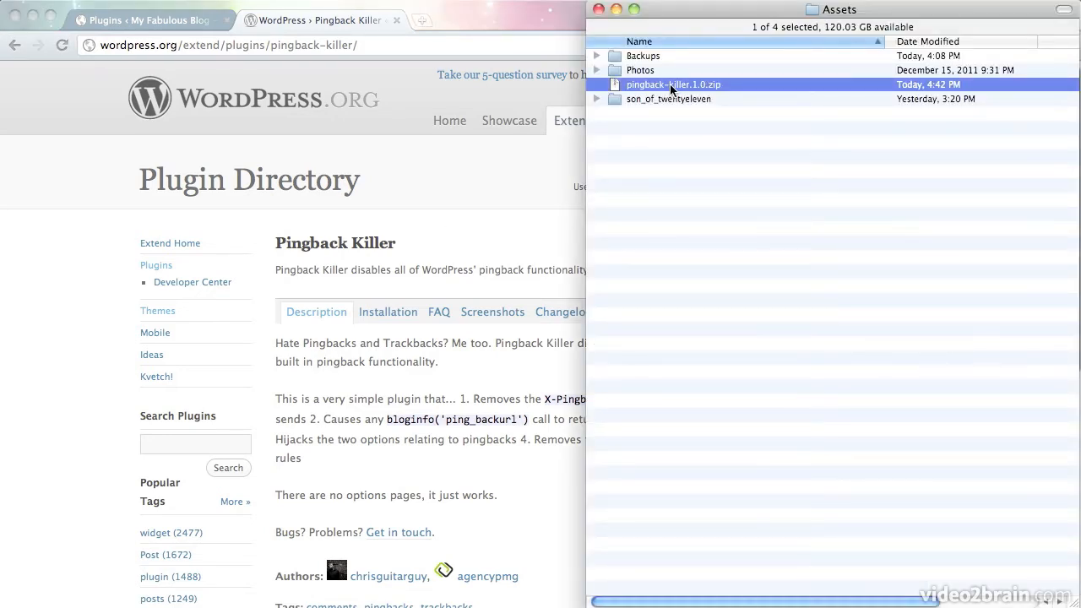
right_click(671, 86)
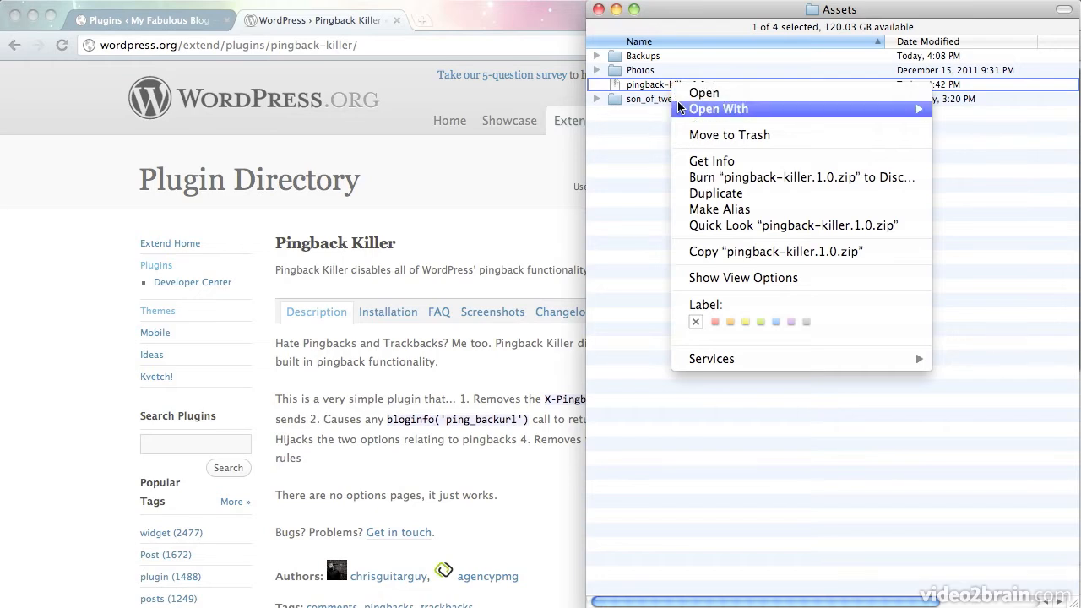
click(660, 112)
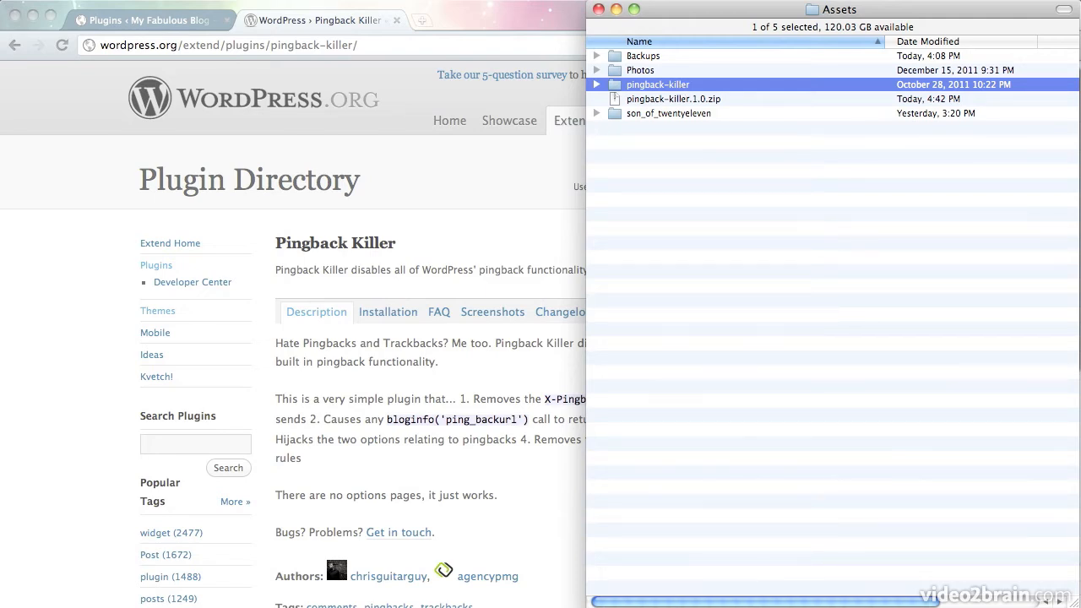
- Switch to the FTP client and upload the extracted pingback-killer folder into wp-content/plugins on the server
key(super+Tab)
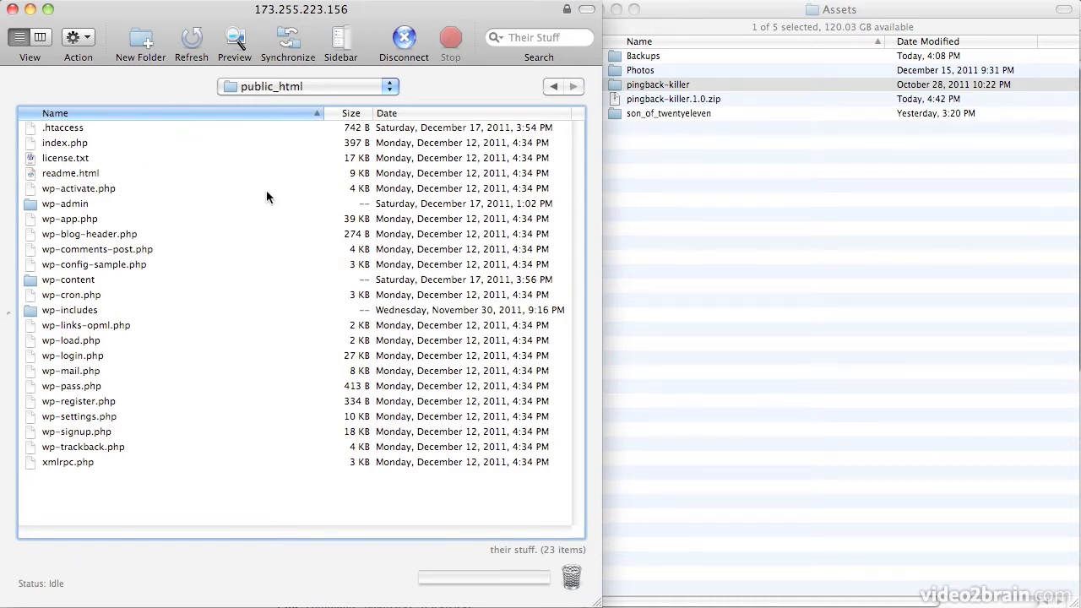
click(72, 285)
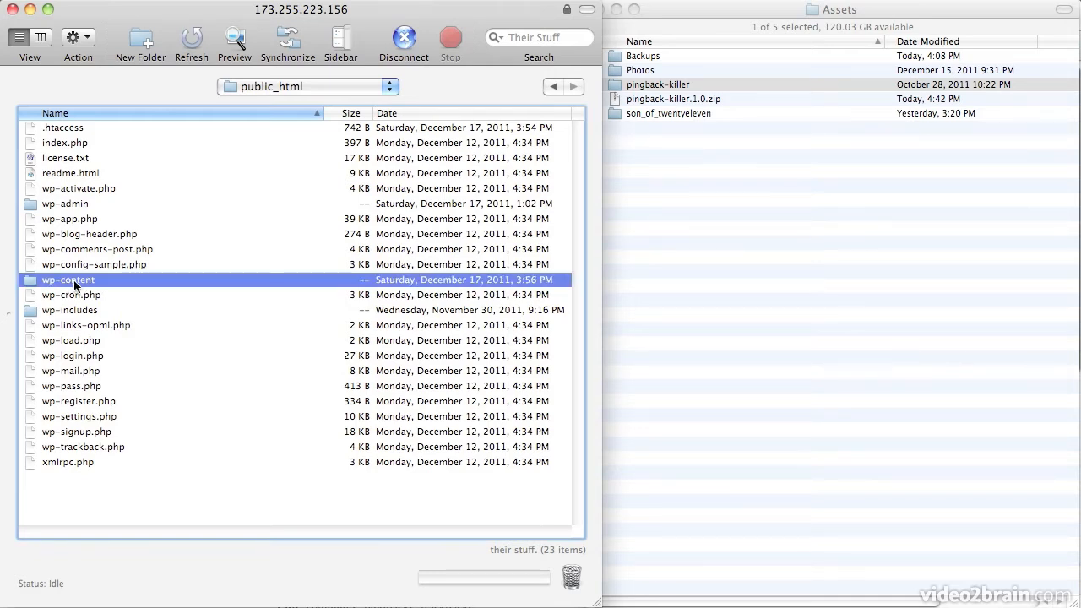
double_click(74, 279)
double_click(60, 205)
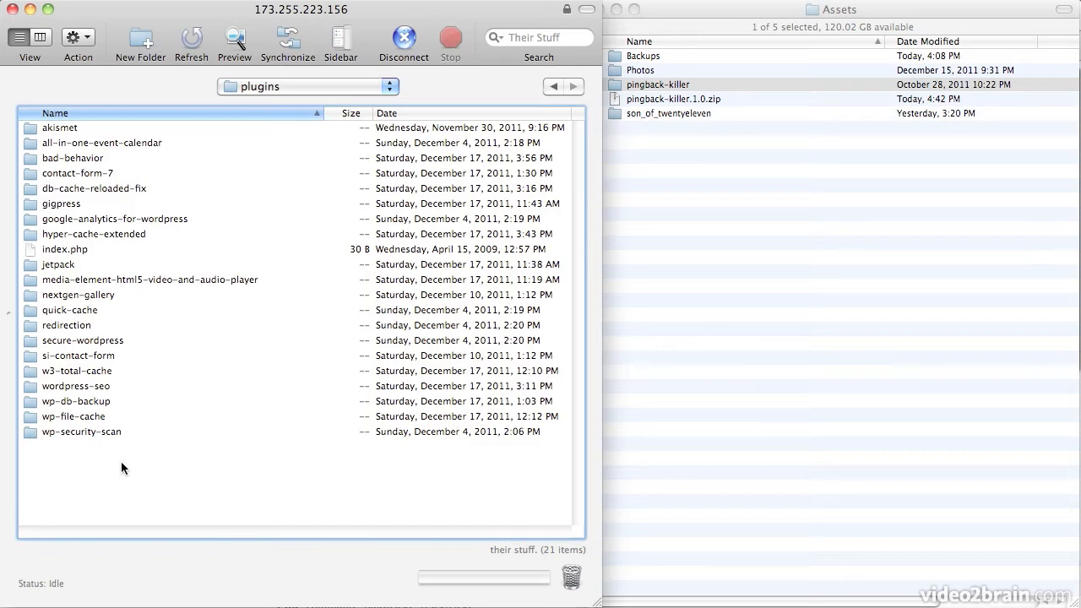
click(630, 84)
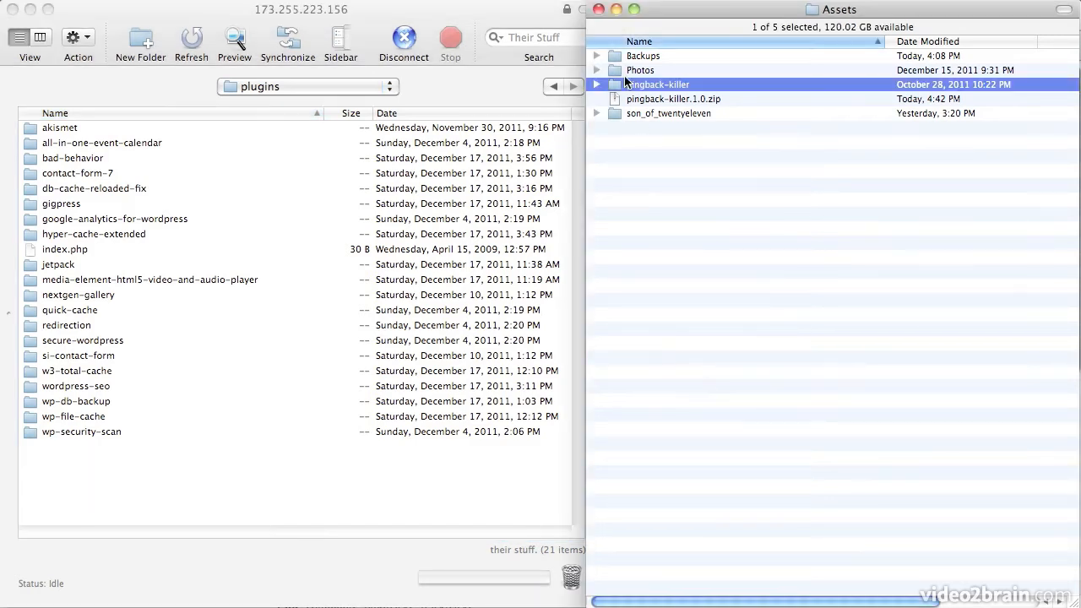
drag(632, 87, 105, 490)
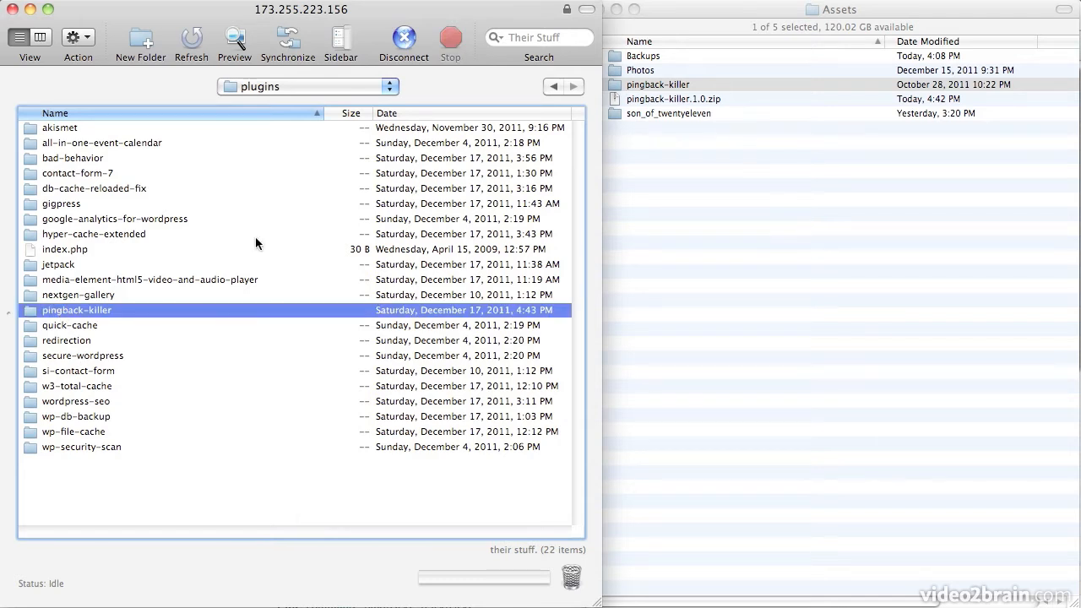
- Return to the blog's Plugins page in the browser, reload the plugin list and activate Pingback Killer
key(super+Tab)
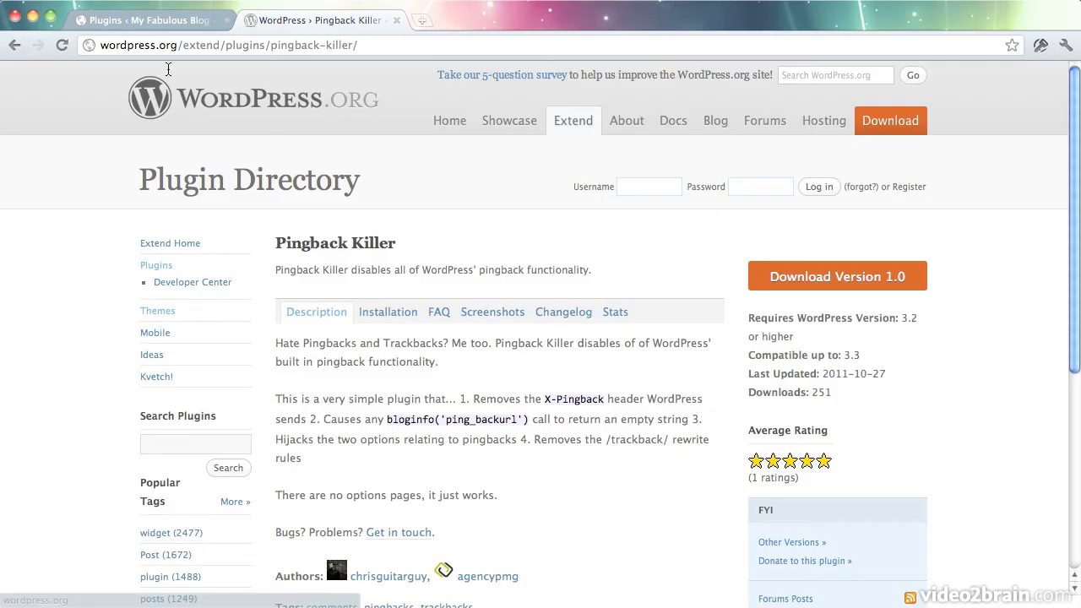
click(144, 20)
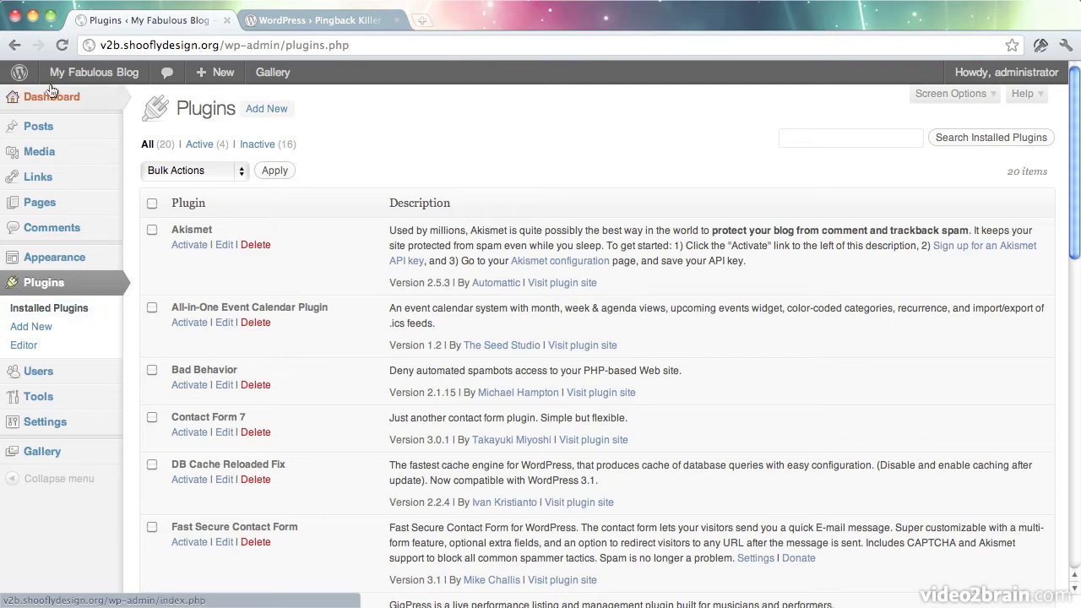
click(63, 45)
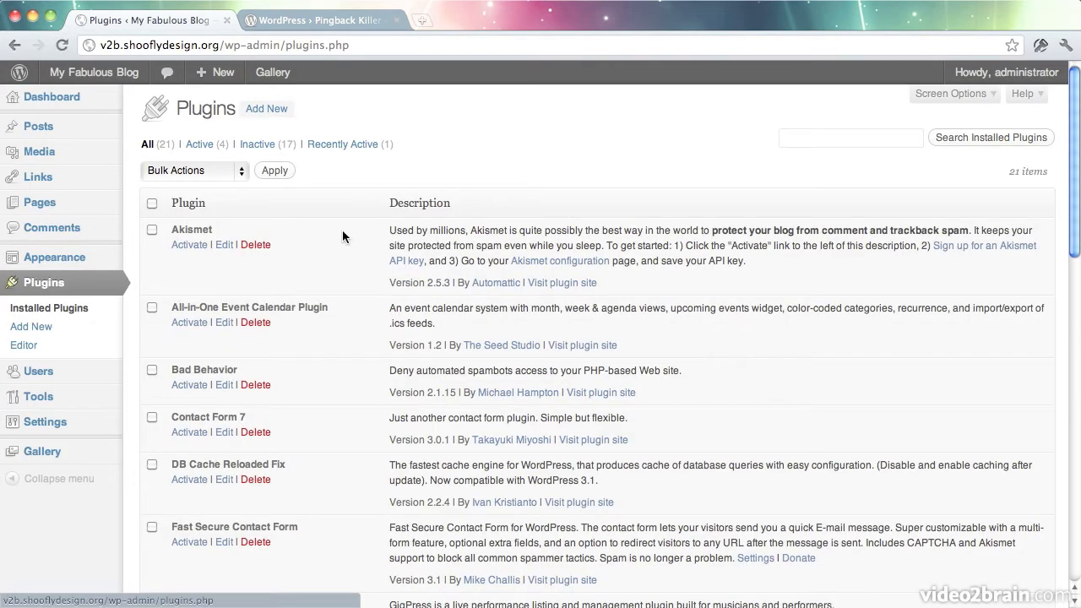
scroll(342, 230, down, 10)
scroll(342, 236, down, 3)
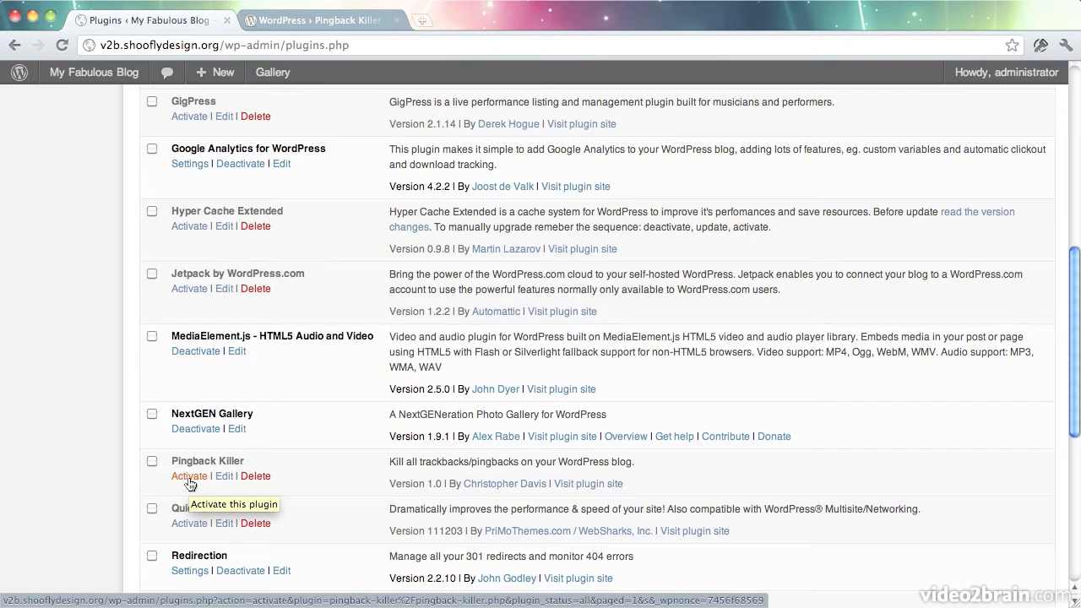
click(189, 478)
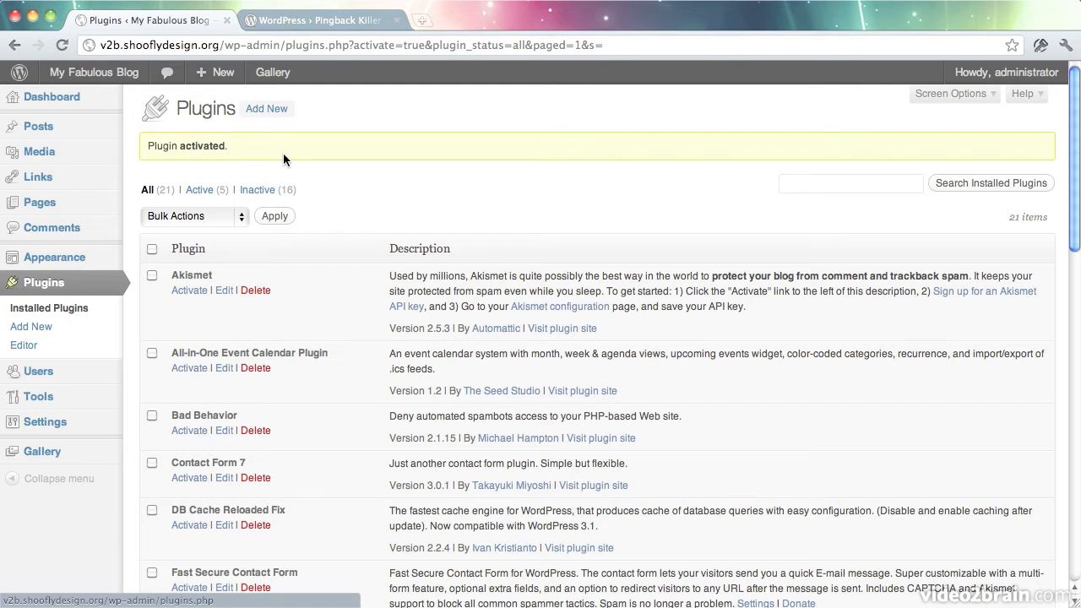
- Deactivate the Pingback Killer plugin in the installed plugins list
mouse_move(72, 394)
scroll(392, 230, down, 10)
scroll(393, 225, down, 3)
scroll(365, 439, down, 15)
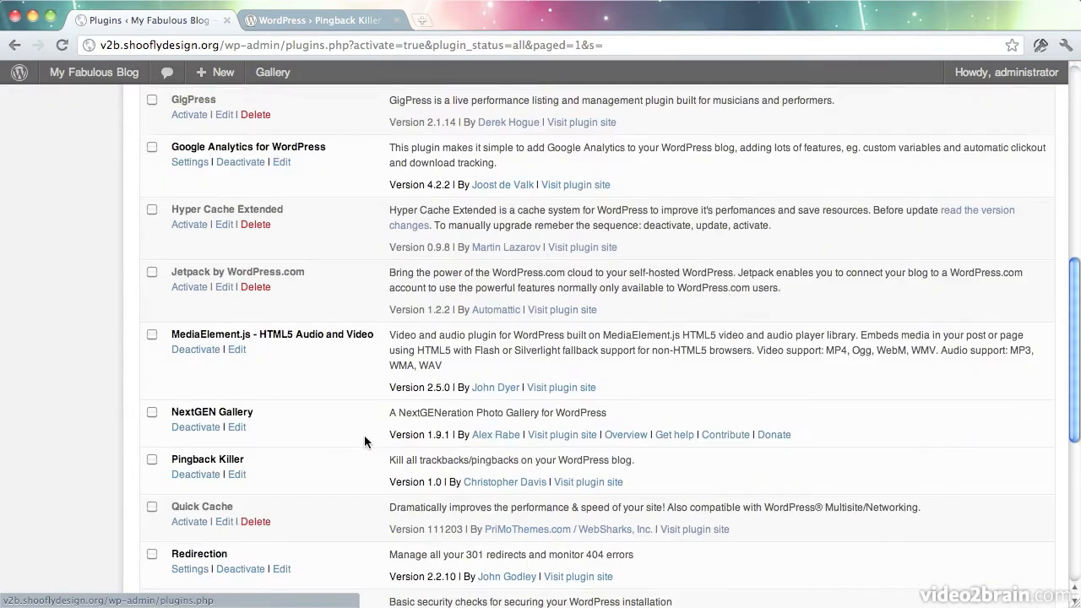
click(214, 421)
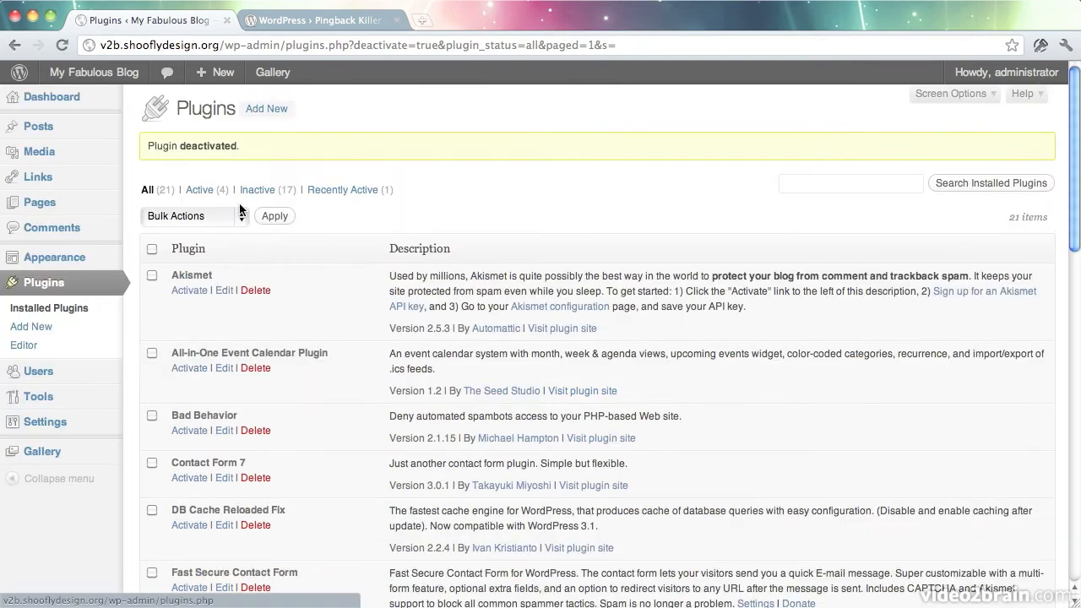
- Delete the inactive Pingback Killer plugin together with its files
scroll(289, 304, down, 12)
scroll(289, 326, down, 5)
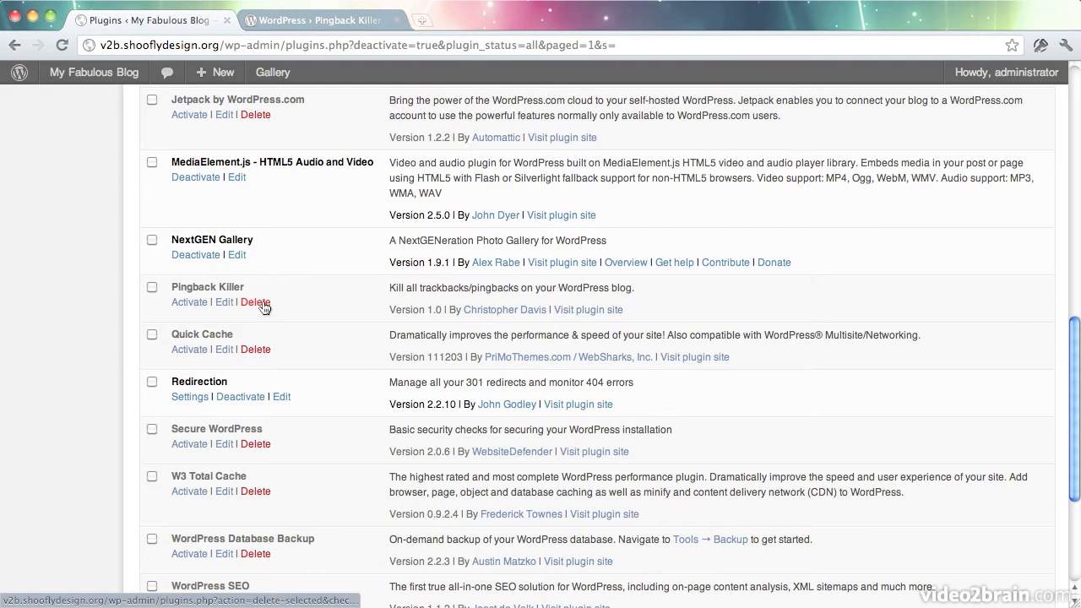
click(255, 302)
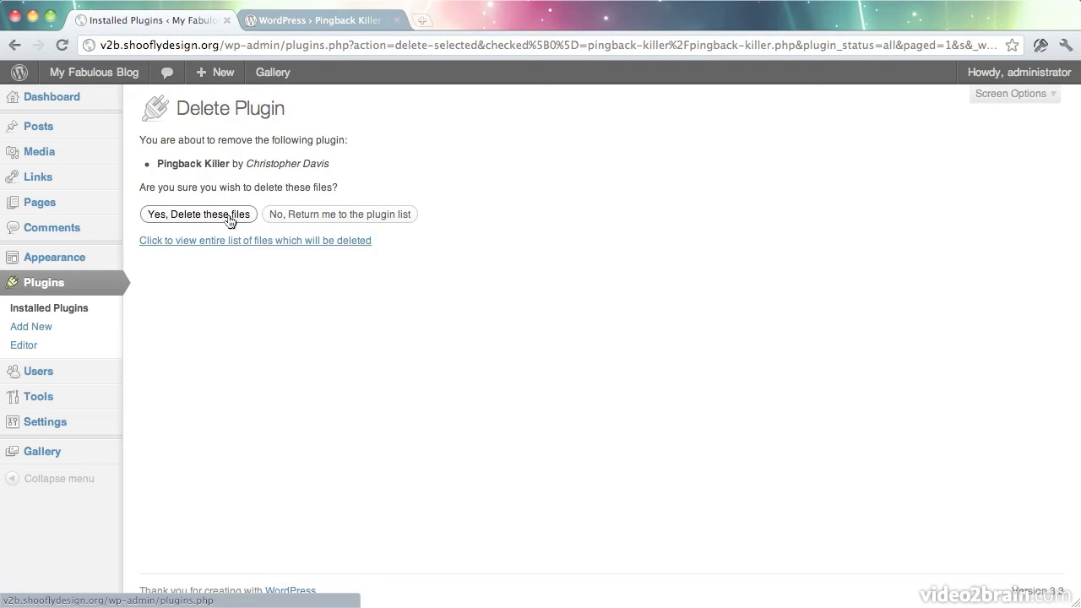
click(229, 218)
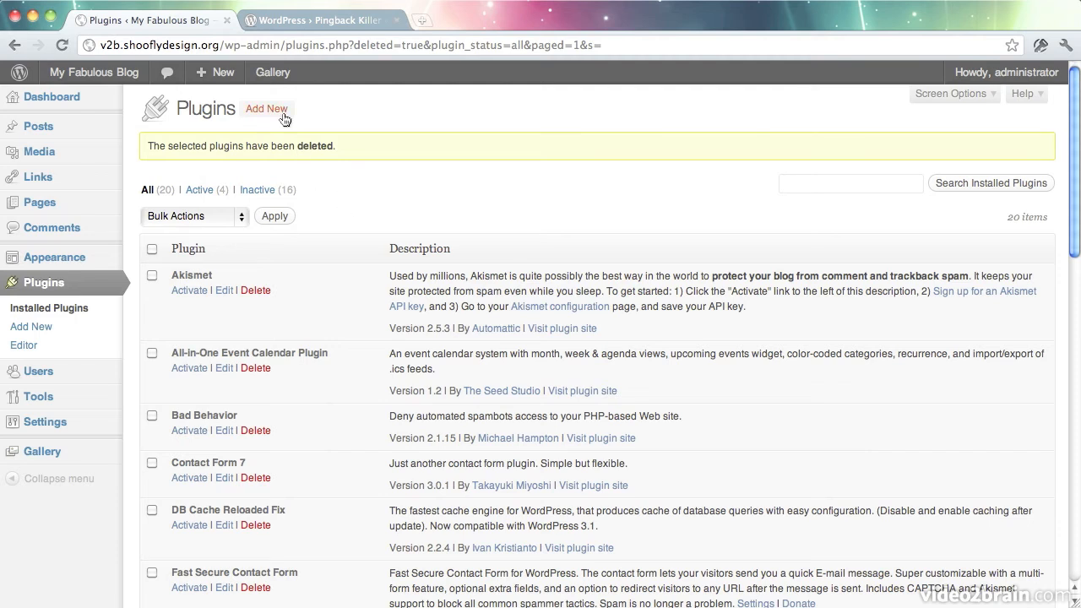
- Open the page for adding new plugins and view the featured and popular plugins
click(282, 110)
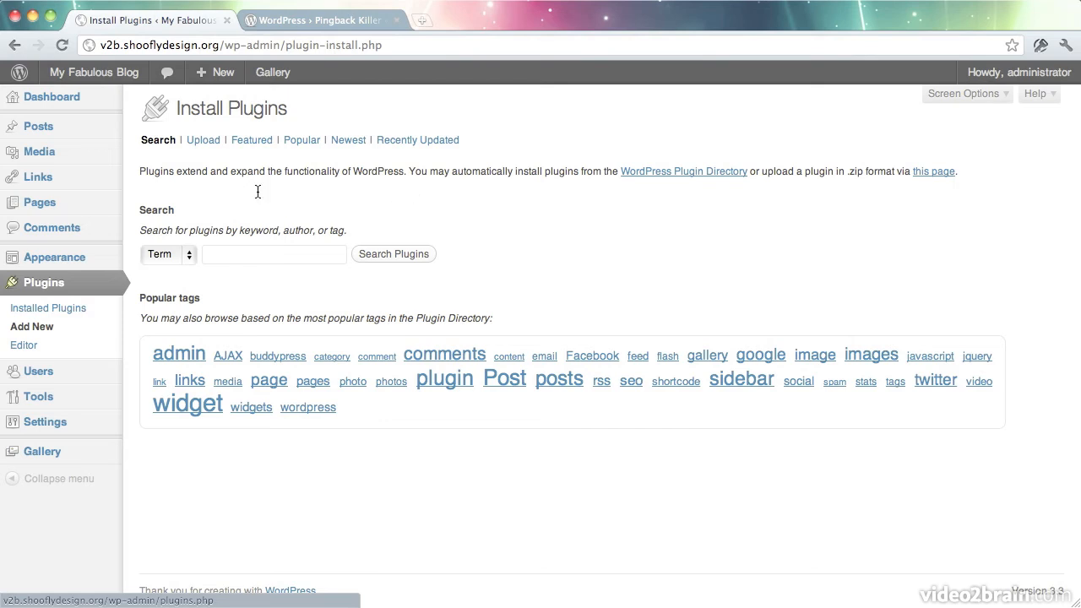
click(239, 140)
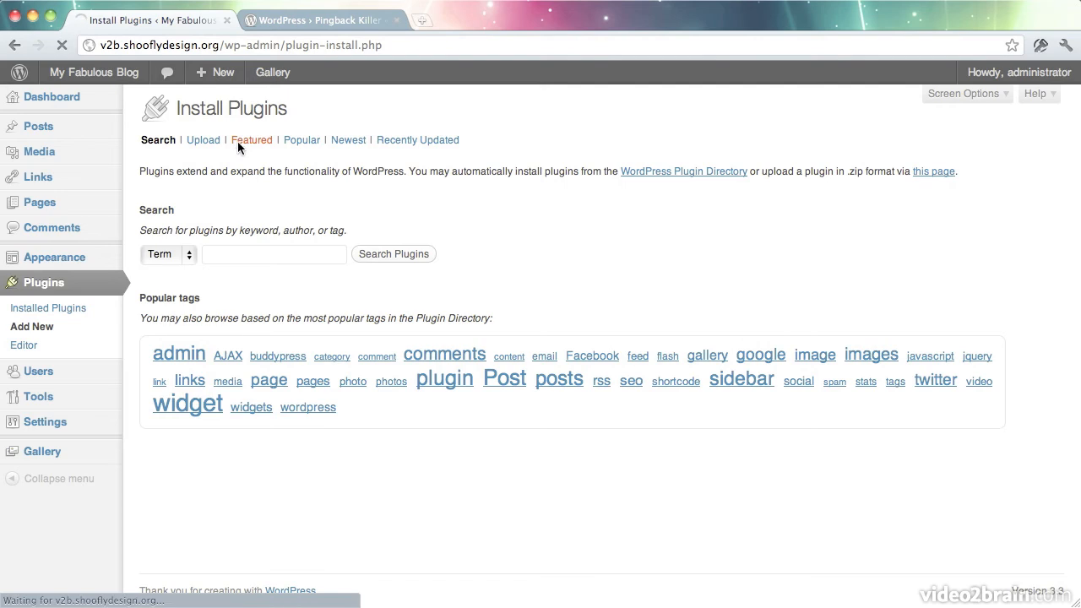
click(300, 140)
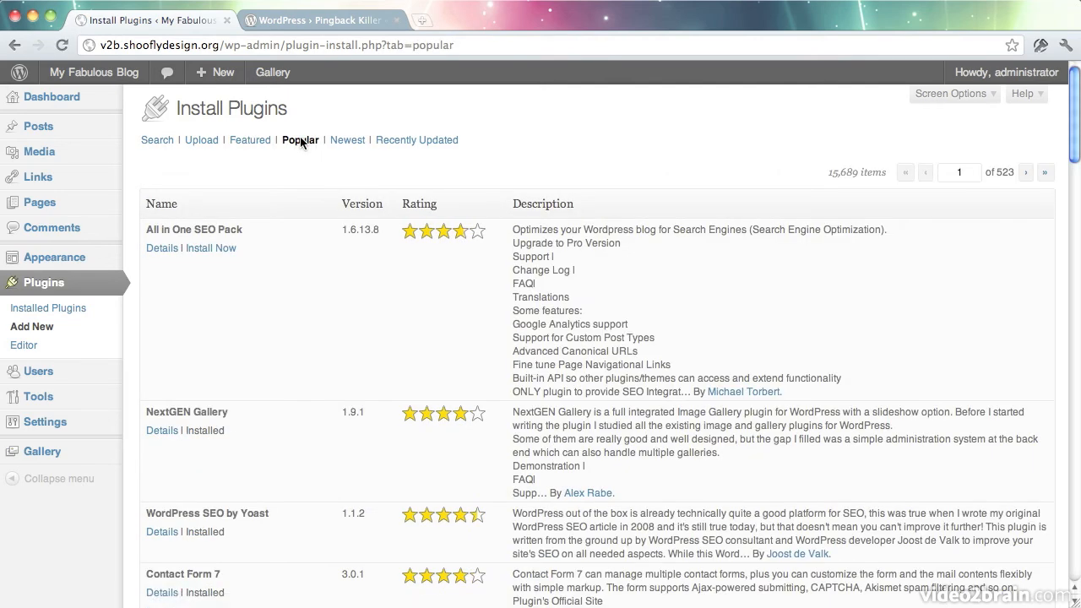
- Search the plugin installer by term for "pingback killer" and view the details of the Pingback Killer plugin
click(158, 141)
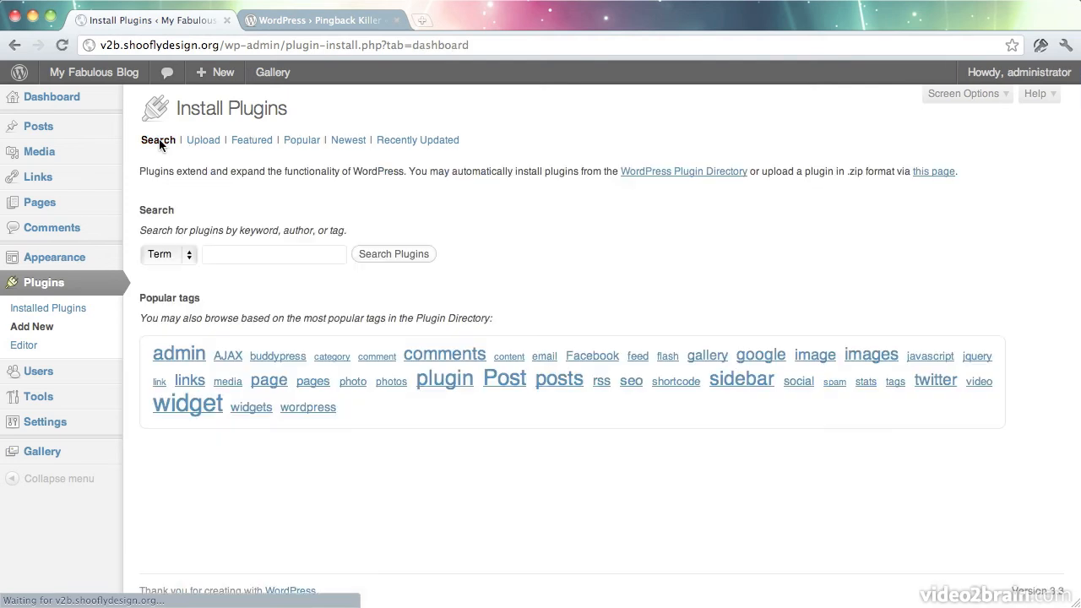
click(226, 253)
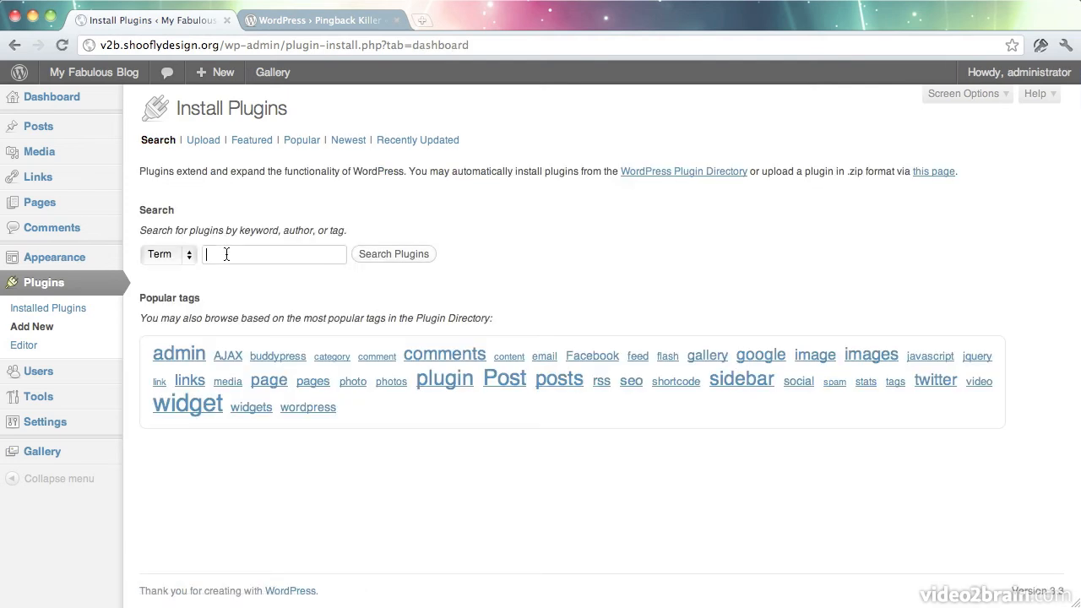
text(pingback killer)
click(397, 253)
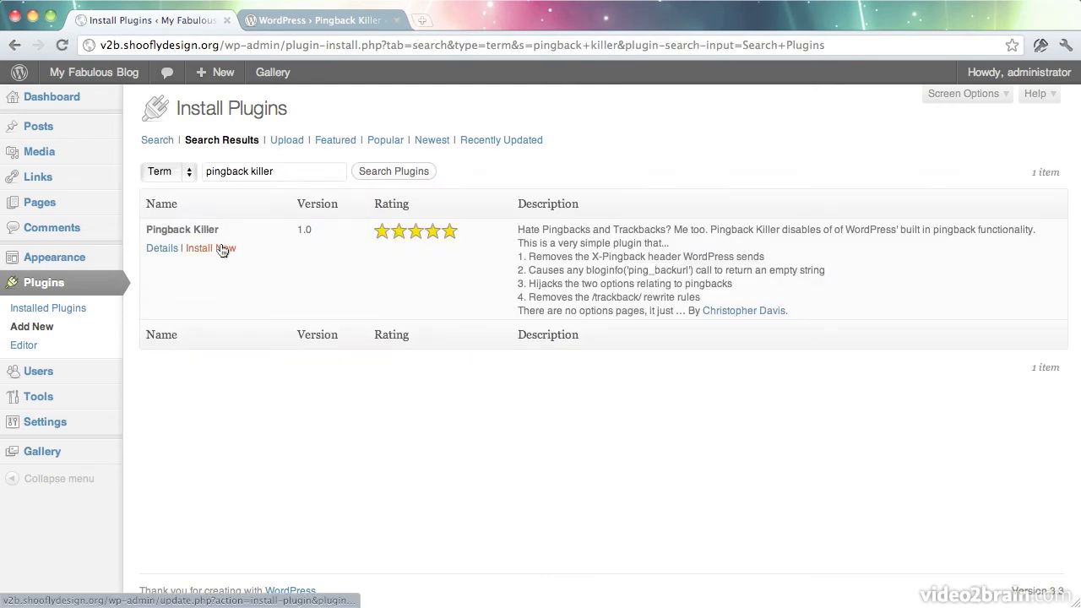
click(169, 248)
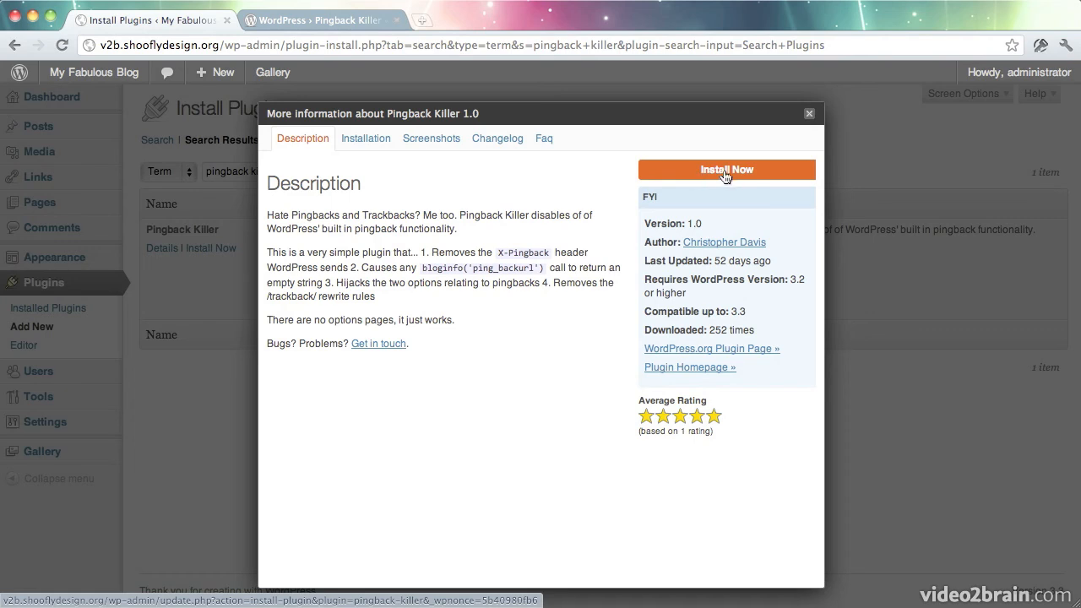
click(809, 114)
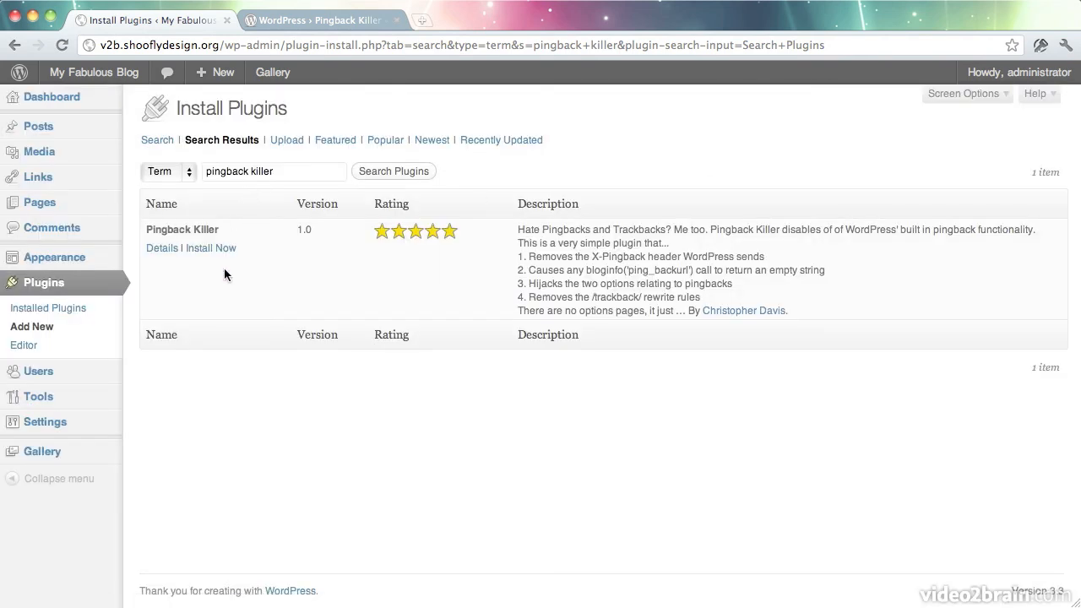
- Install Pingback Killer from the search results and activate it
click(220, 250)
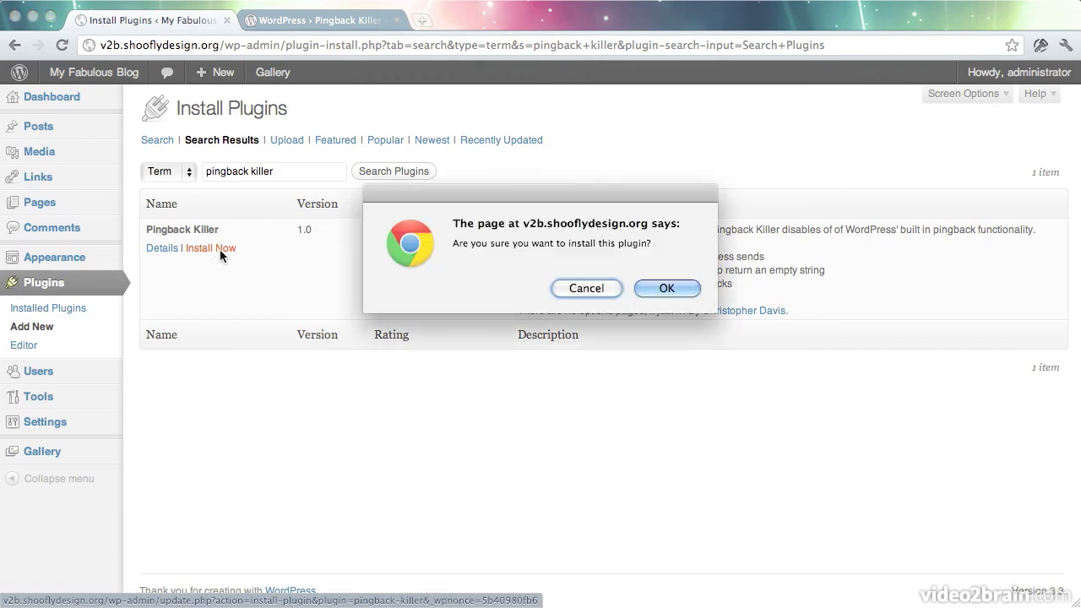
click(663, 291)
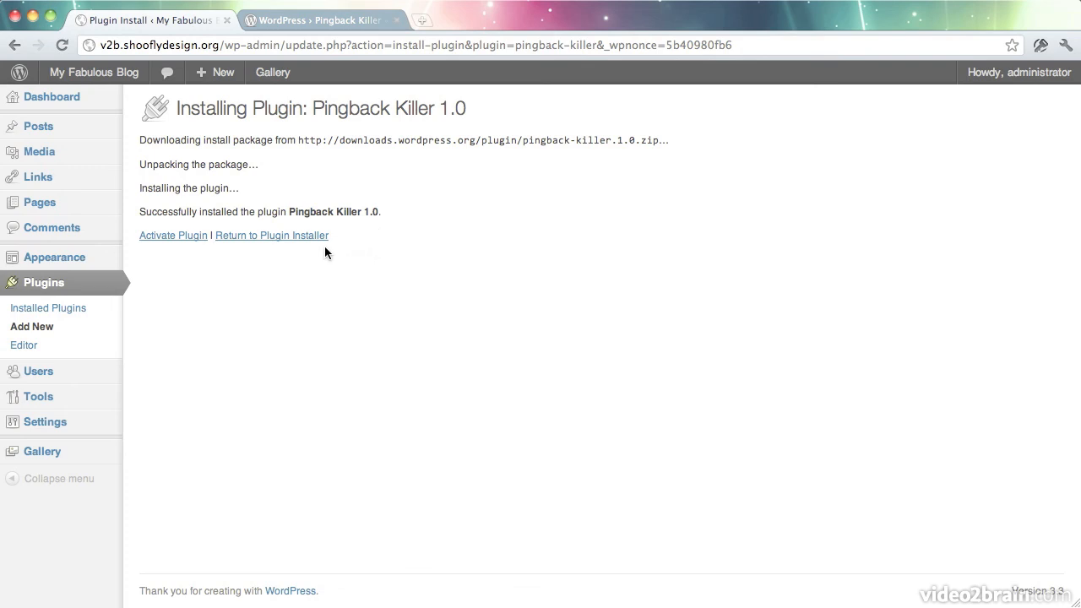
click(175, 235)
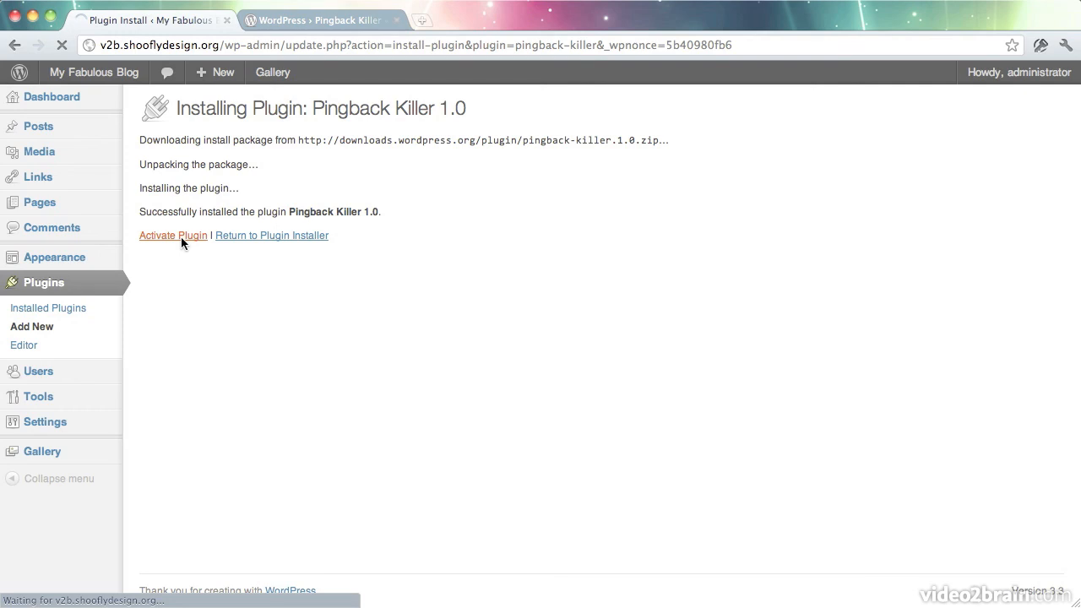